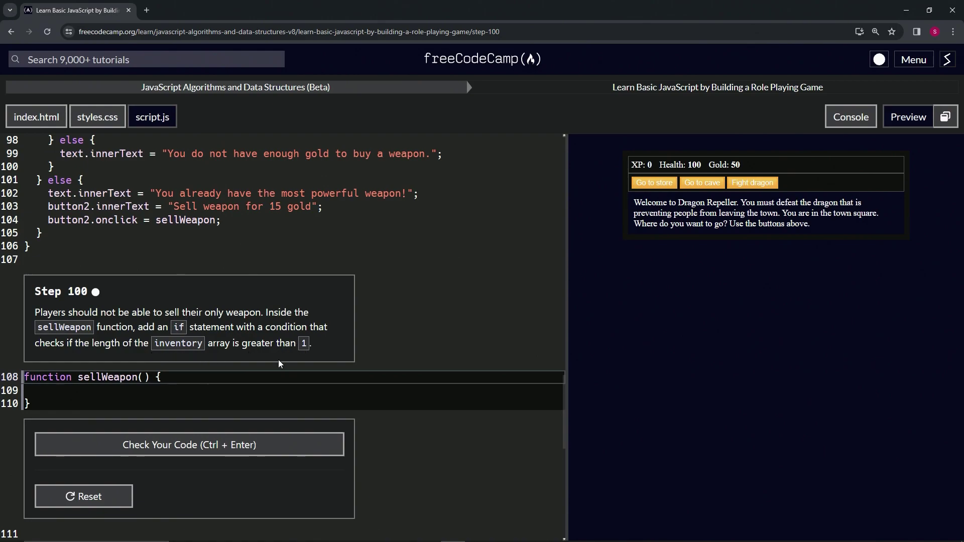
# Add if (inventory.length > 1) { } with an empty body inside sellWeapon
pyautogui.click(116, 391)
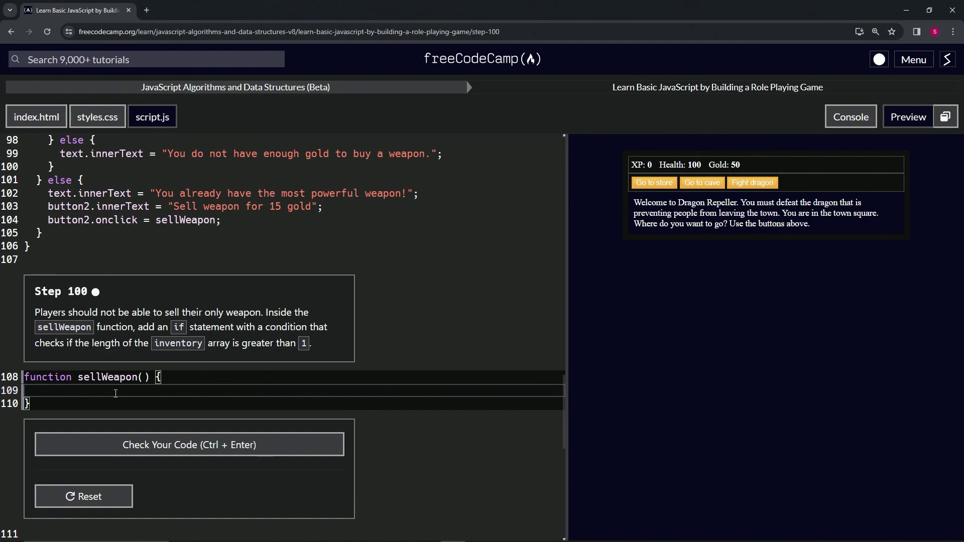
pyautogui.write('if(')
pyautogui.write('inventory.length > 1) {')
pyautogui.press('Return')
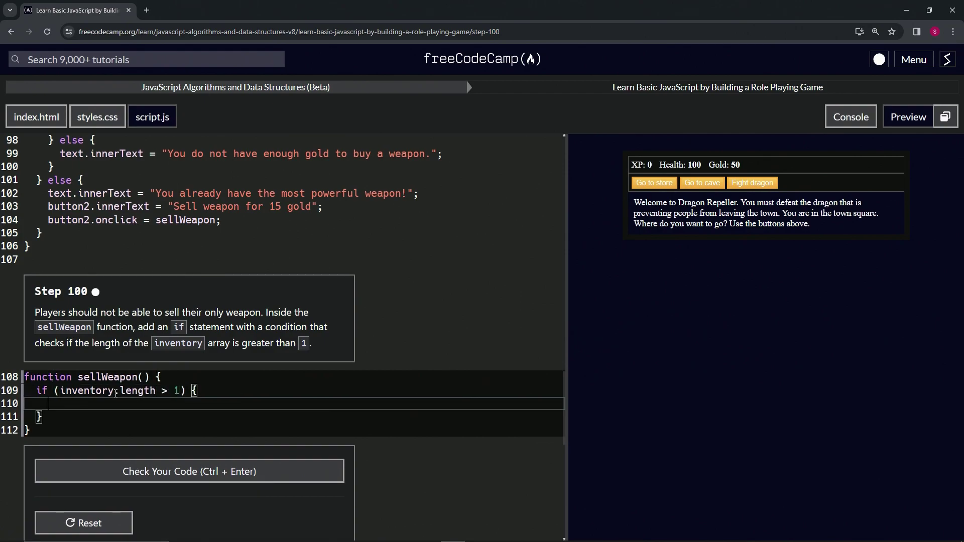
# Check the Step 100 code, submit it, and advance to Step 101
pyautogui.click(159, 478)
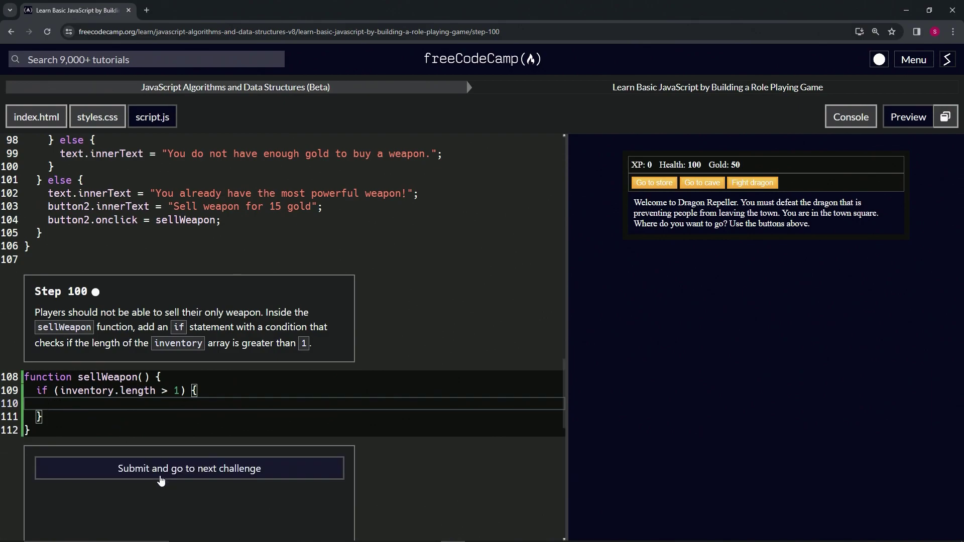
pyautogui.click(132, 469)
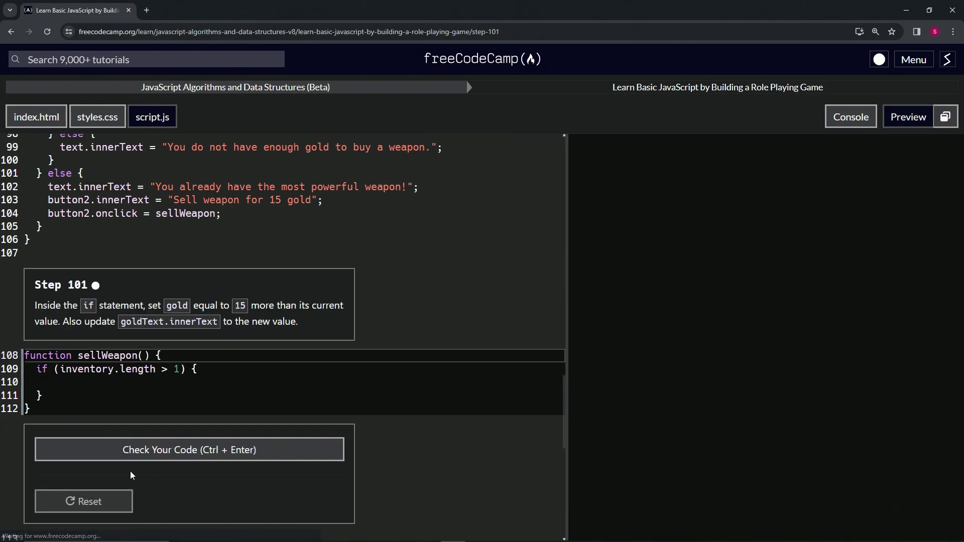